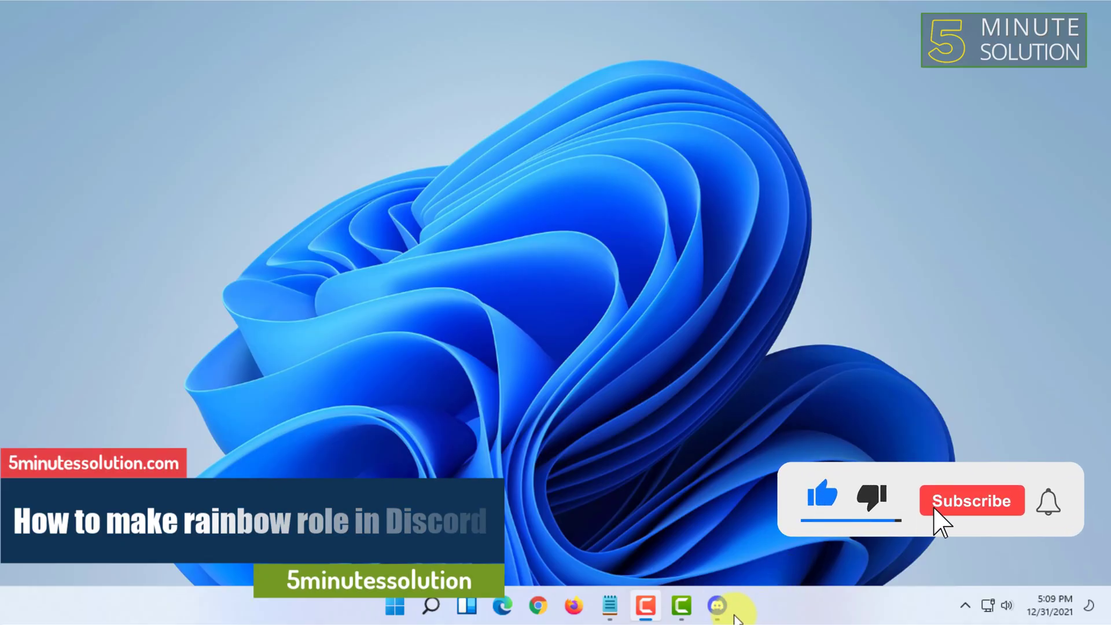
# Step: Switch to Discord and open the Roles settings of the RWJs server
pyautogui.click(717, 606)
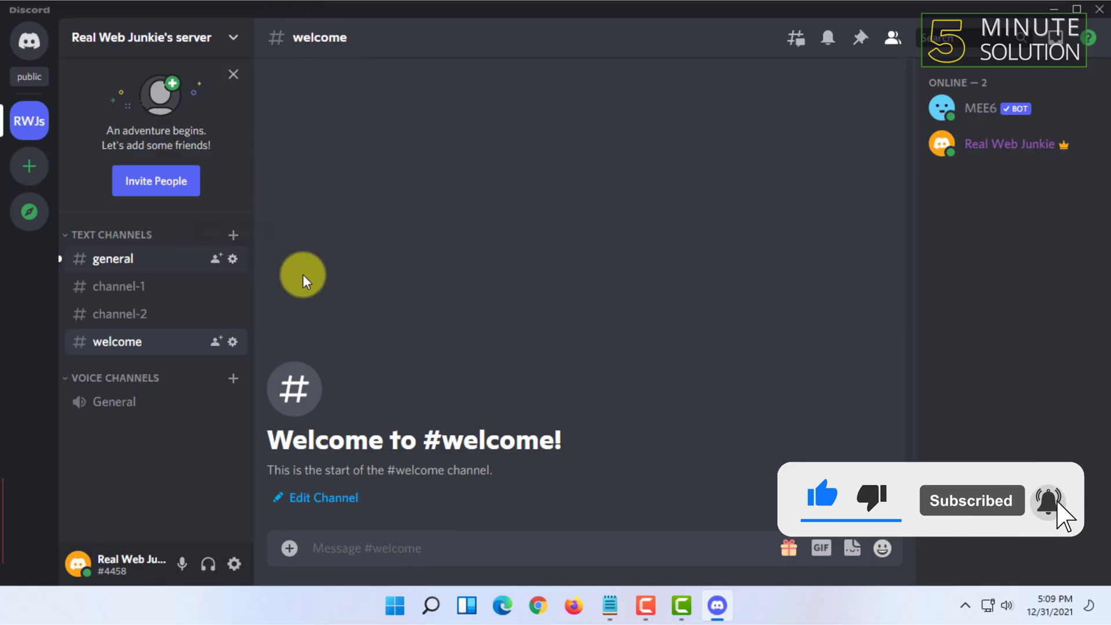
pyautogui.rightClick(31, 125)
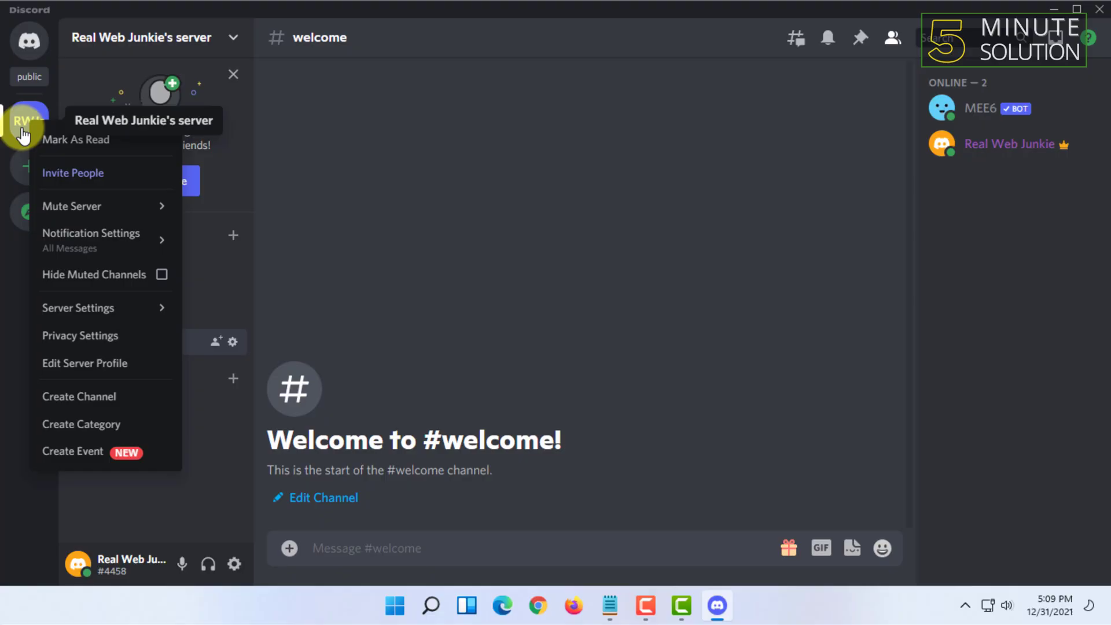
pyautogui.moveTo(115, 307)
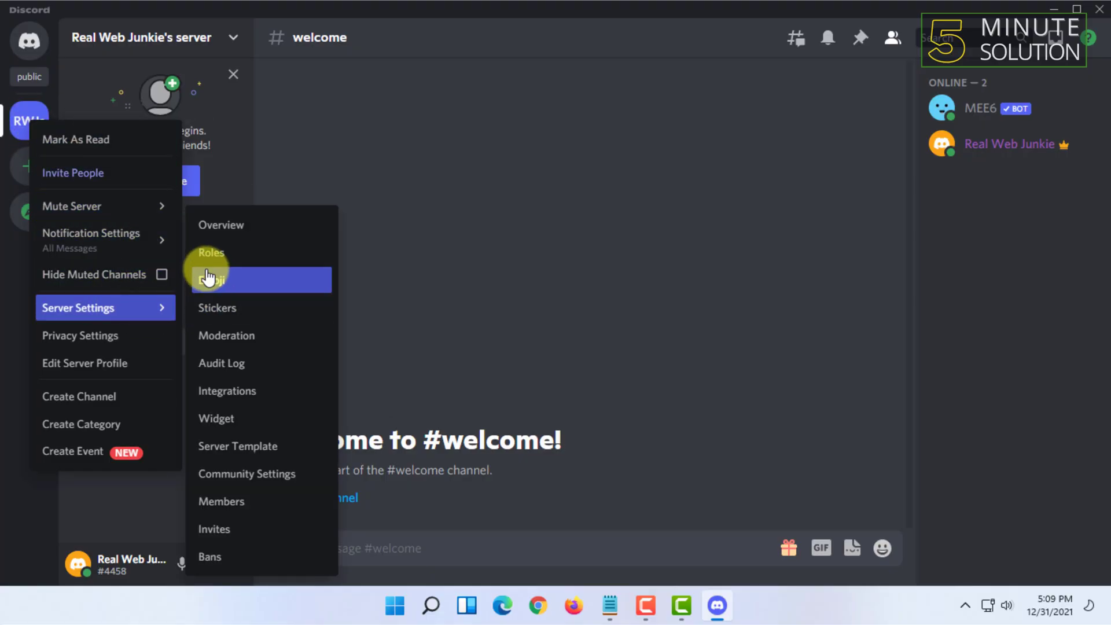
pyautogui.click(225, 264)
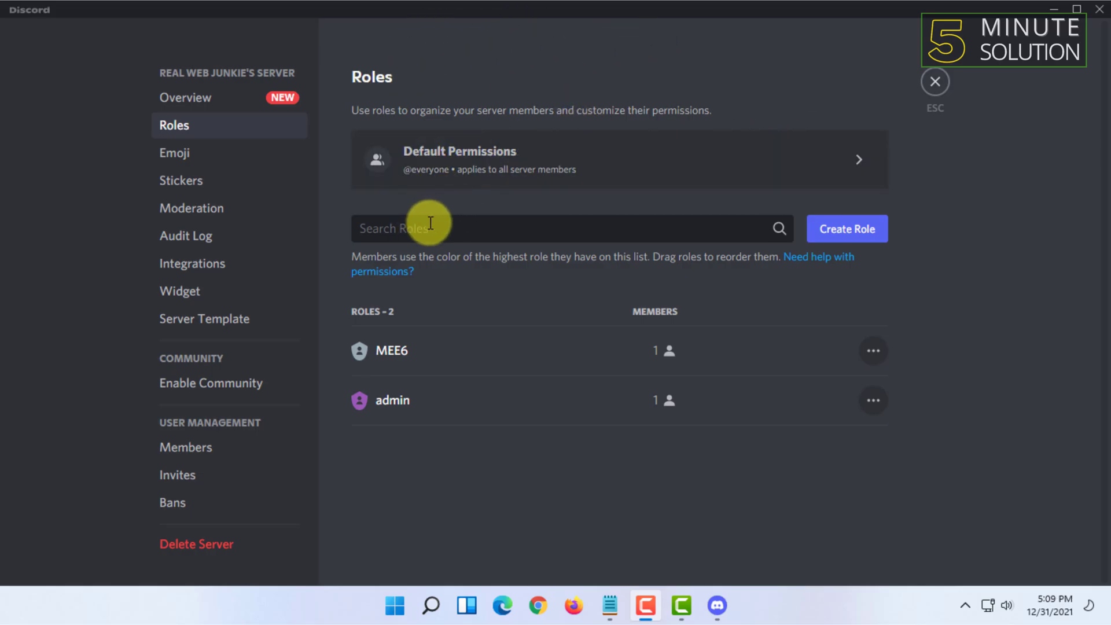
# Step: Create a new role named Warrior and give it the bright yellow role color
pyautogui.click(829, 237)
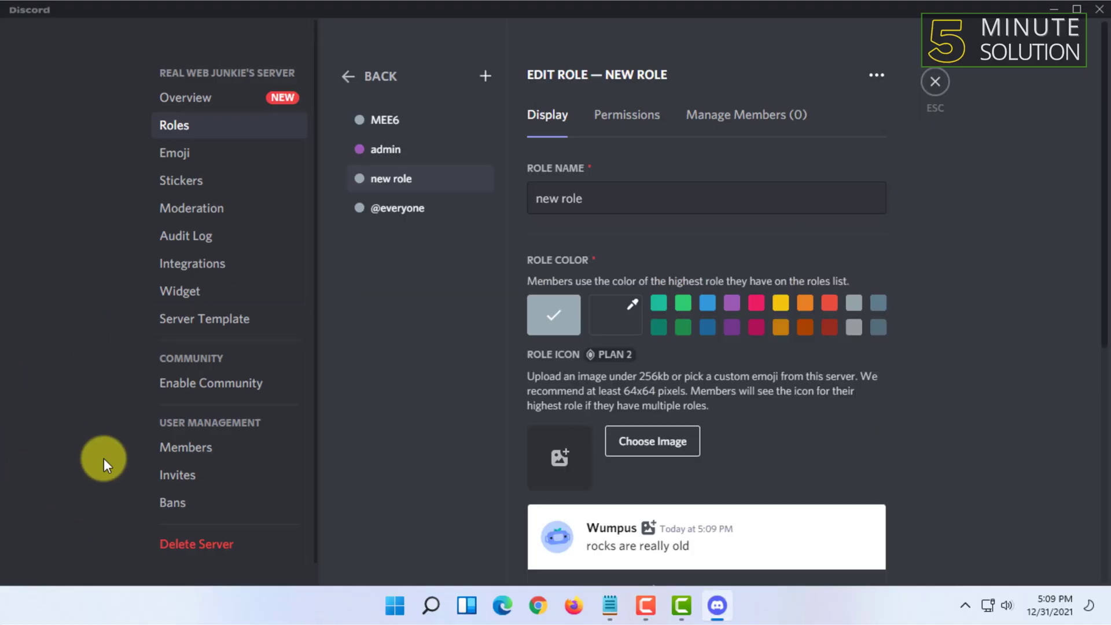
pyautogui.tripleClick(620, 199)
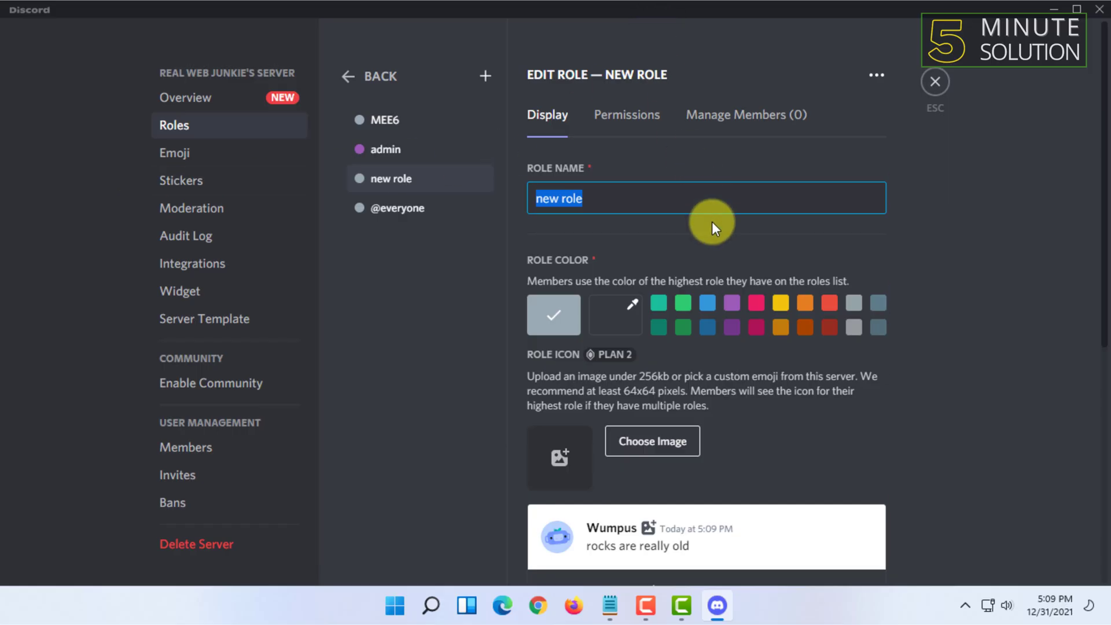
pyautogui.write('Warrior')
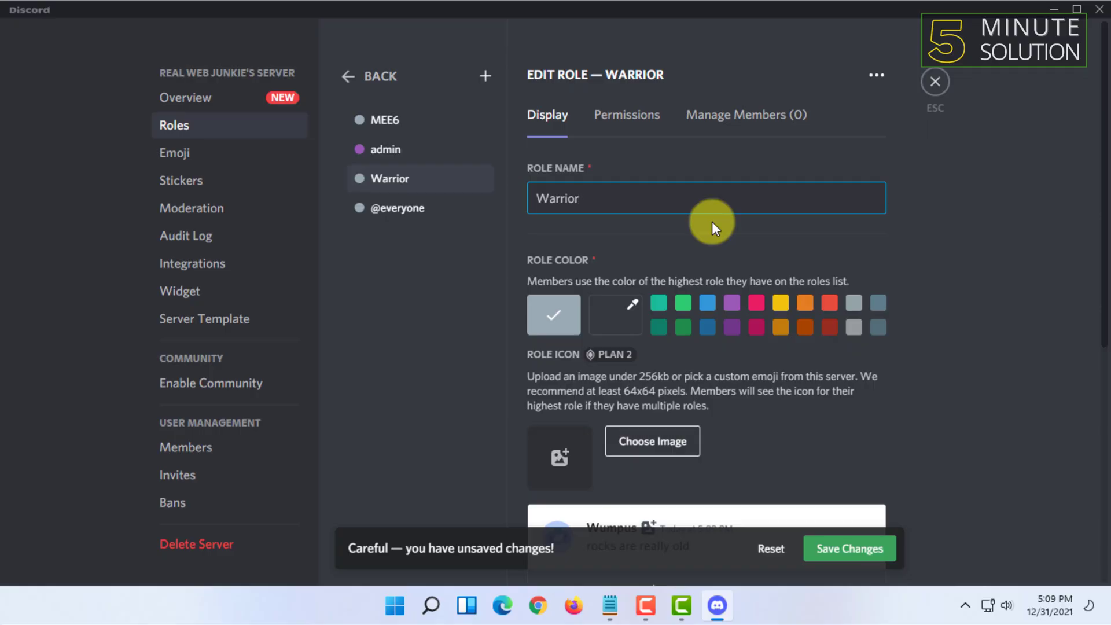
pyautogui.click(781, 304)
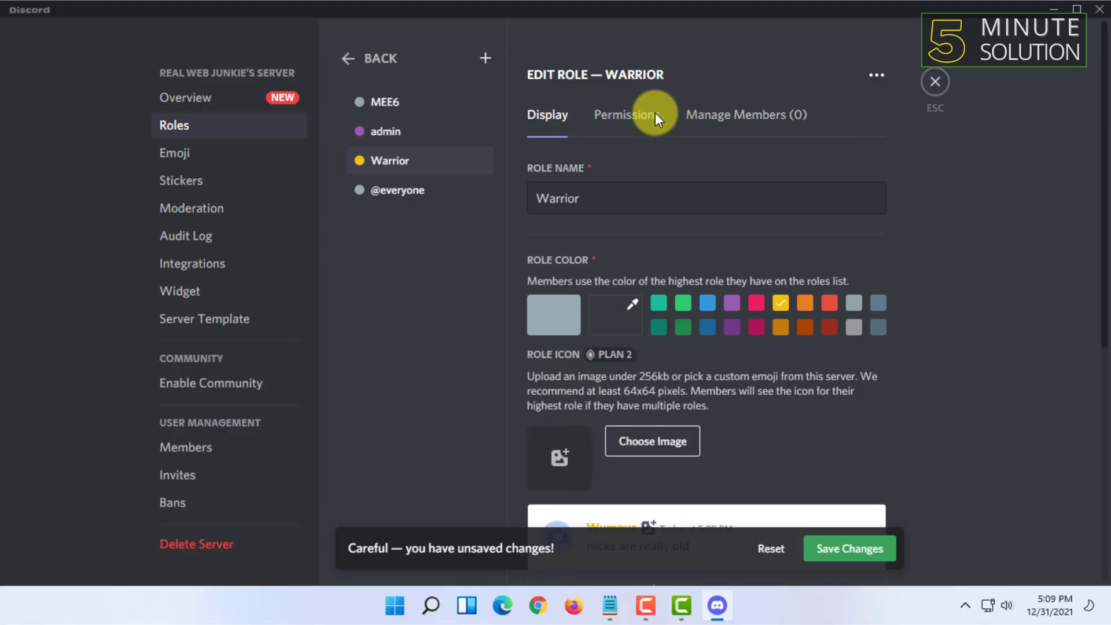
pyautogui.scroll(-5, 779, 231)
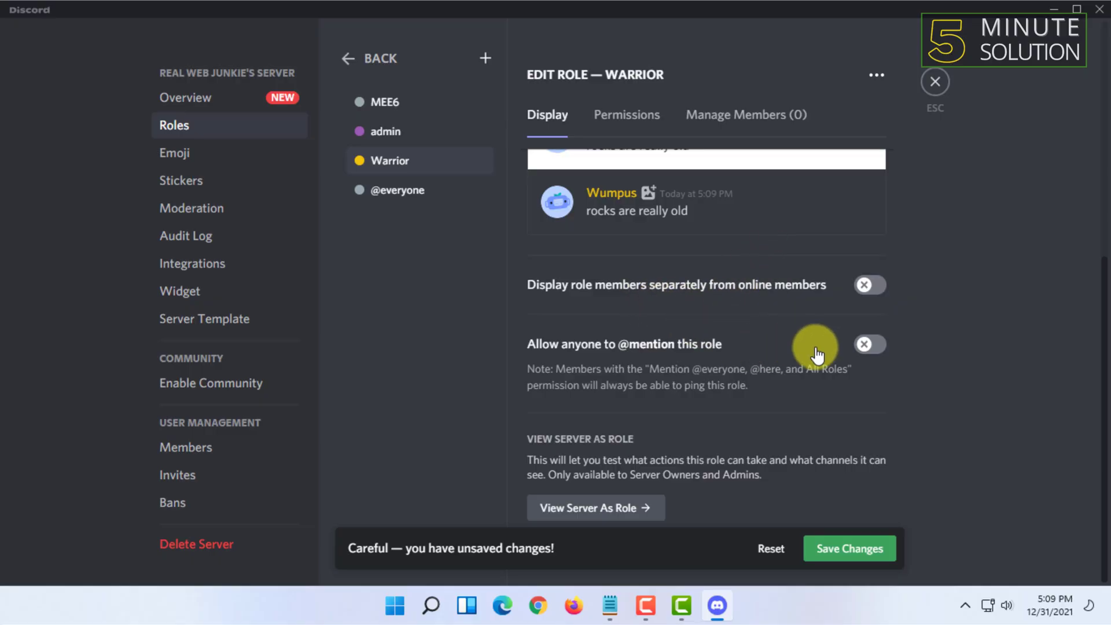
pyautogui.click(865, 345)
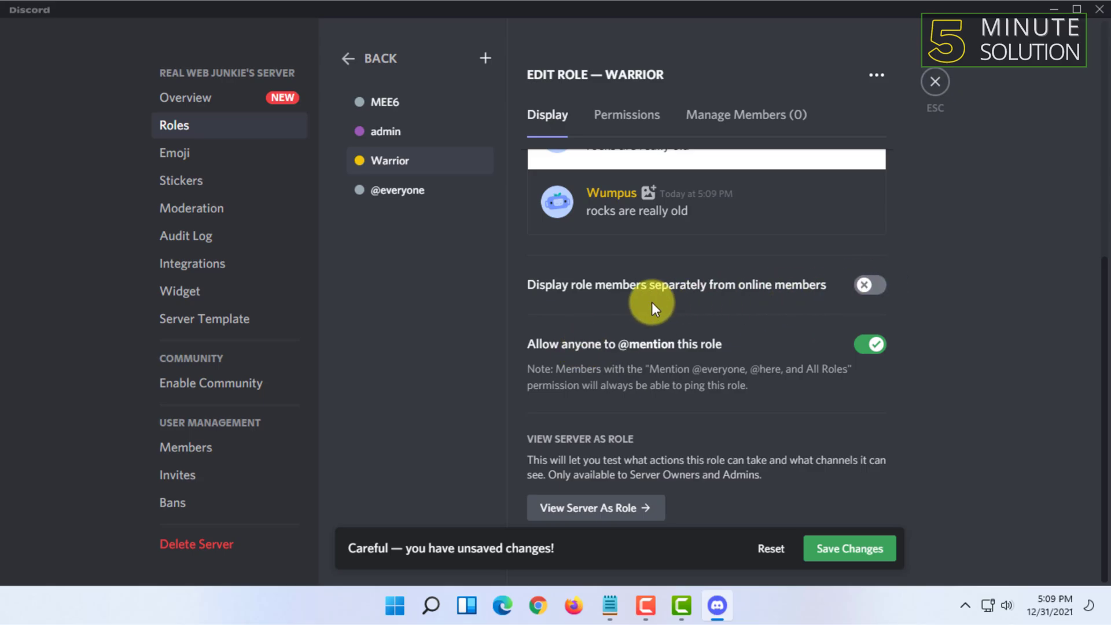
pyautogui.click(868, 295)
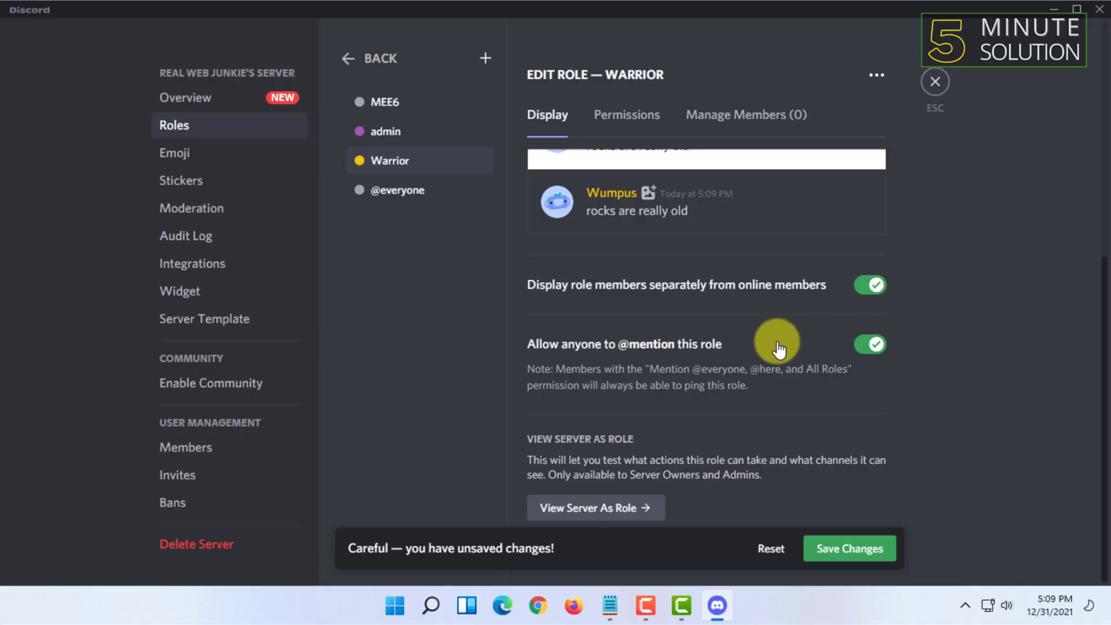
# Step: Review the Warrior role's permissions, from the general server permissions down to the voice channel permissions
pyautogui.scroll(5, 689, 297)
pyautogui.scroll(2, 689, 298)
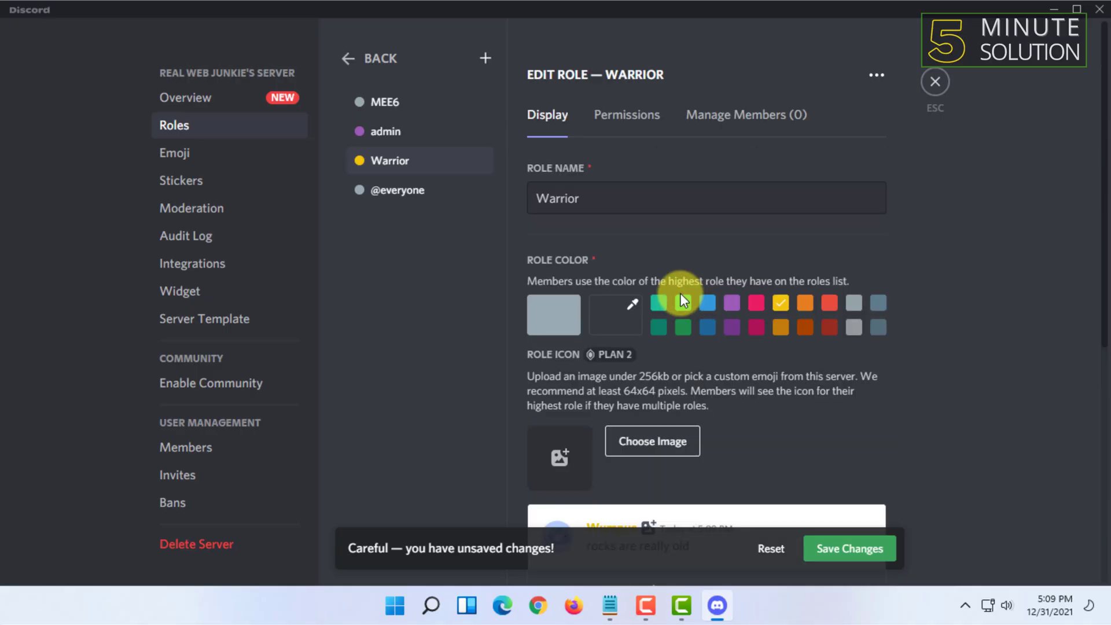
pyautogui.click(650, 114)
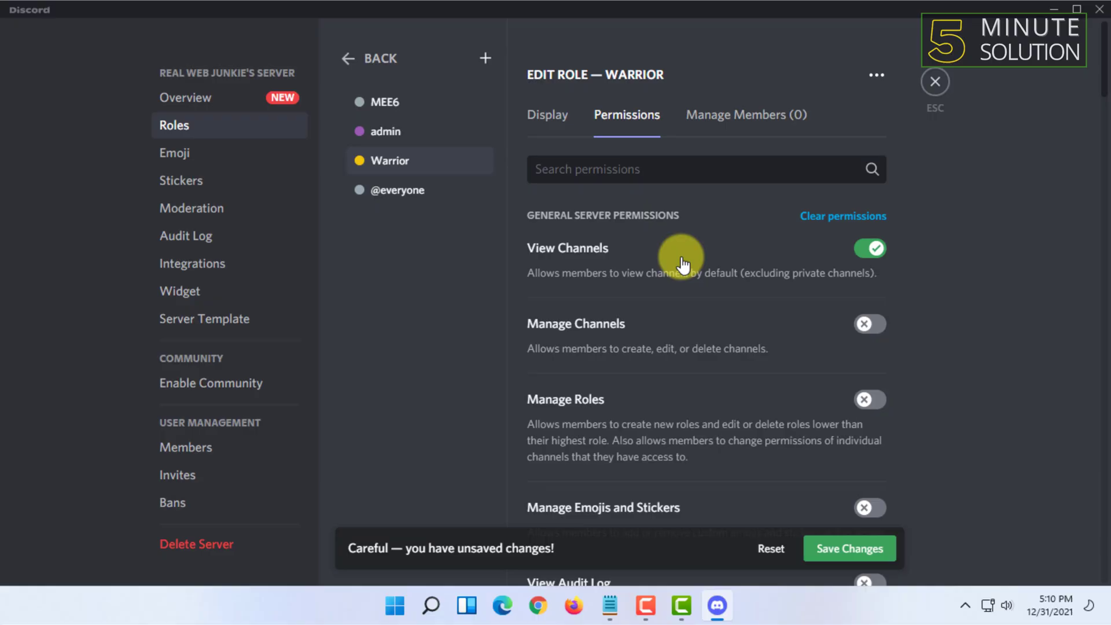
pyautogui.scroll(-4, 674, 272)
pyautogui.scroll(1, 680, 278)
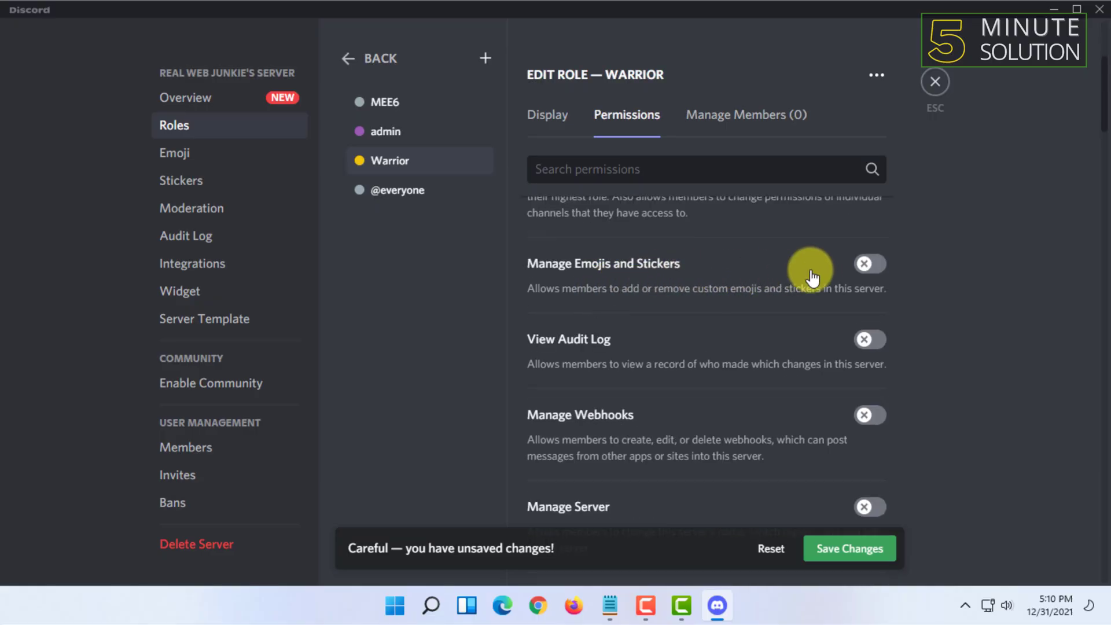
pyautogui.scroll(-10, 862, 261)
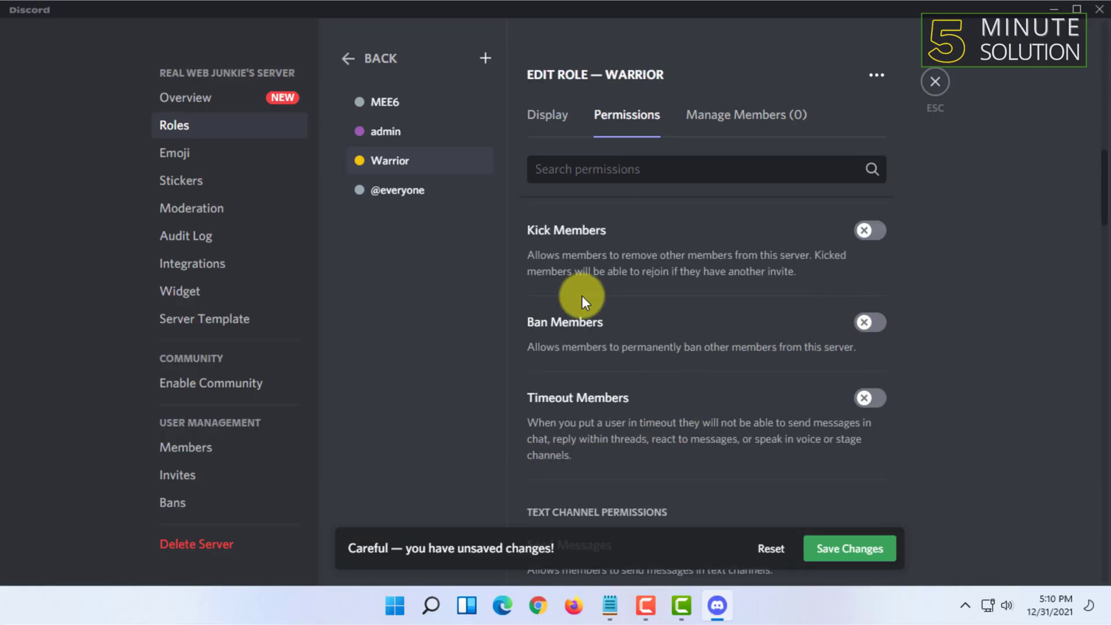
pyautogui.scroll(-2, 695, 295)
pyautogui.scroll(3, 810, 313)
pyautogui.scroll(-12, 706, 295)
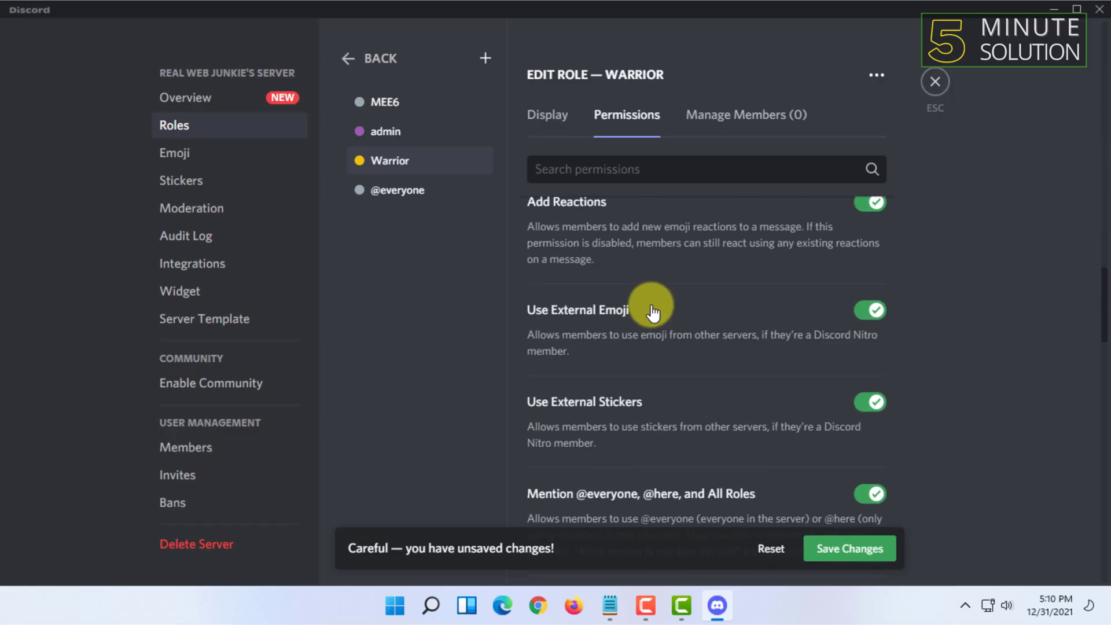
pyautogui.scroll(-3, 652, 307)
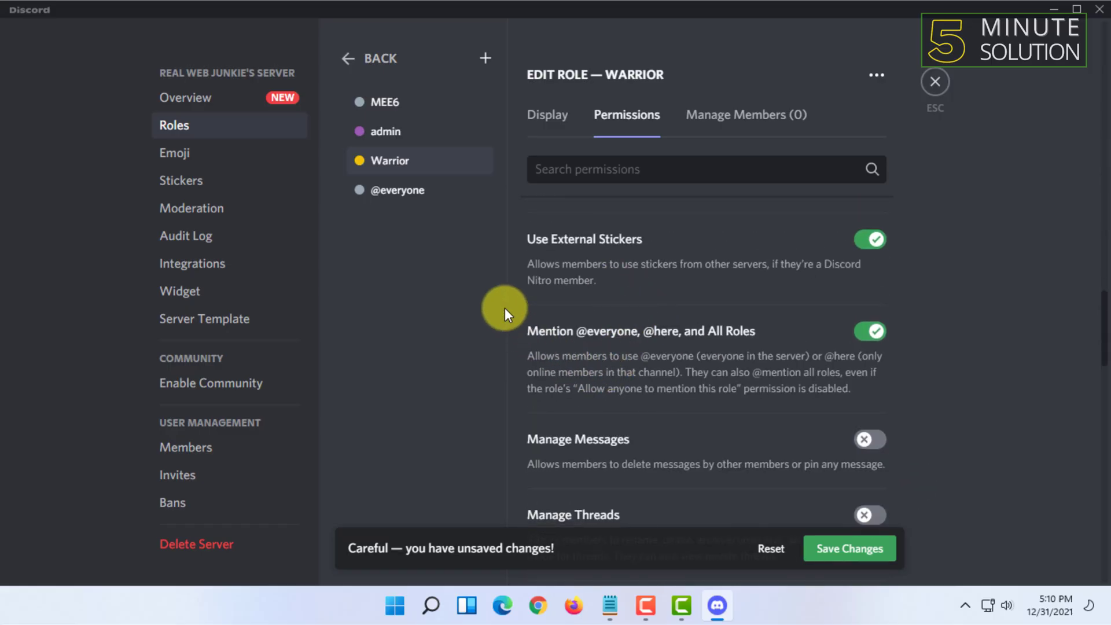
pyautogui.scroll(-15, 608, 278)
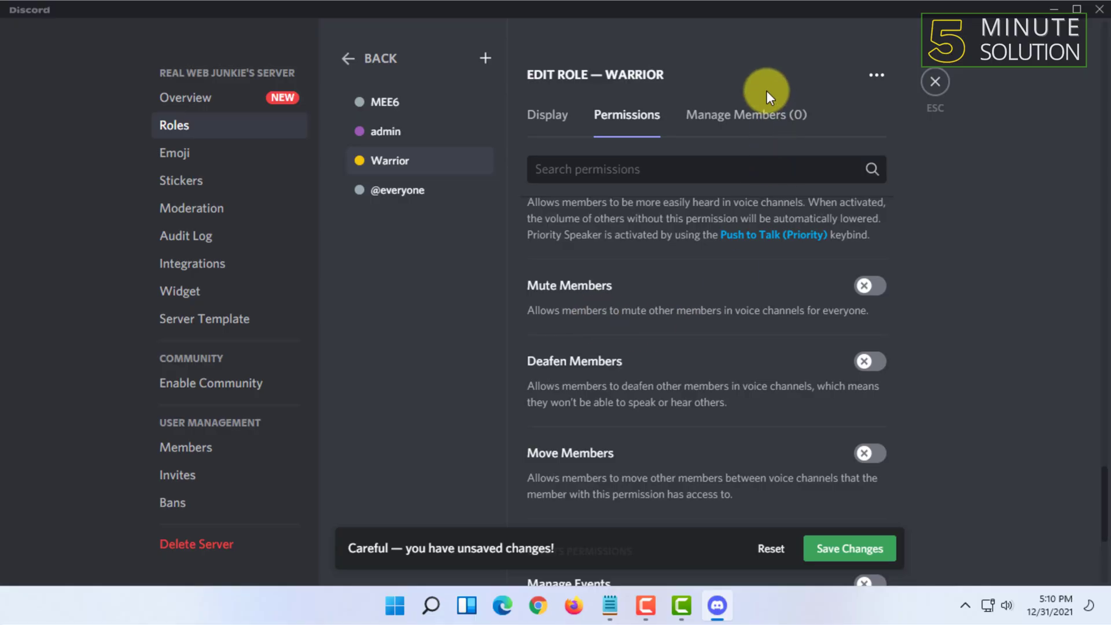
# Step: Add the server owner's account as a member of the Warrior role
pyautogui.click(764, 116)
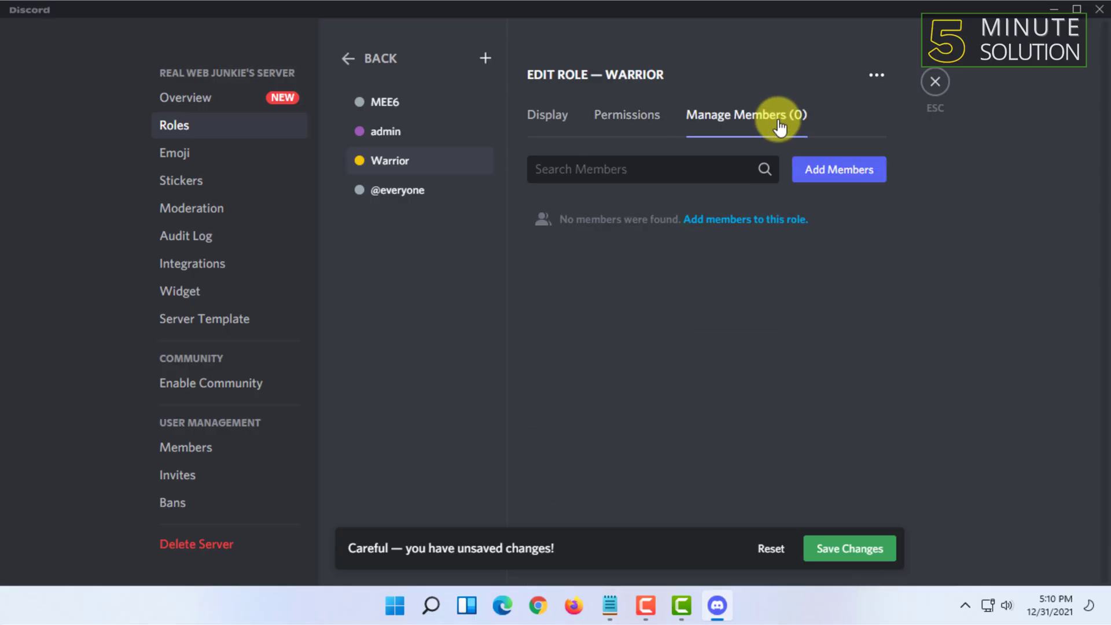
pyautogui.click(845, 173)
pyautogui.click(398, 267)
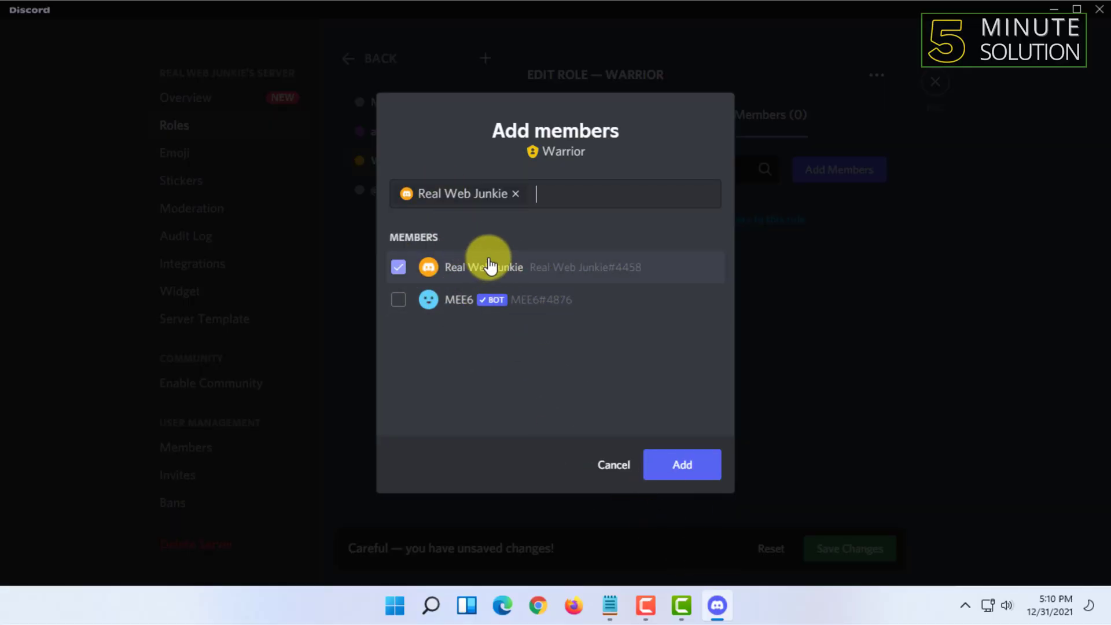
pyautogui.click(682, 465)
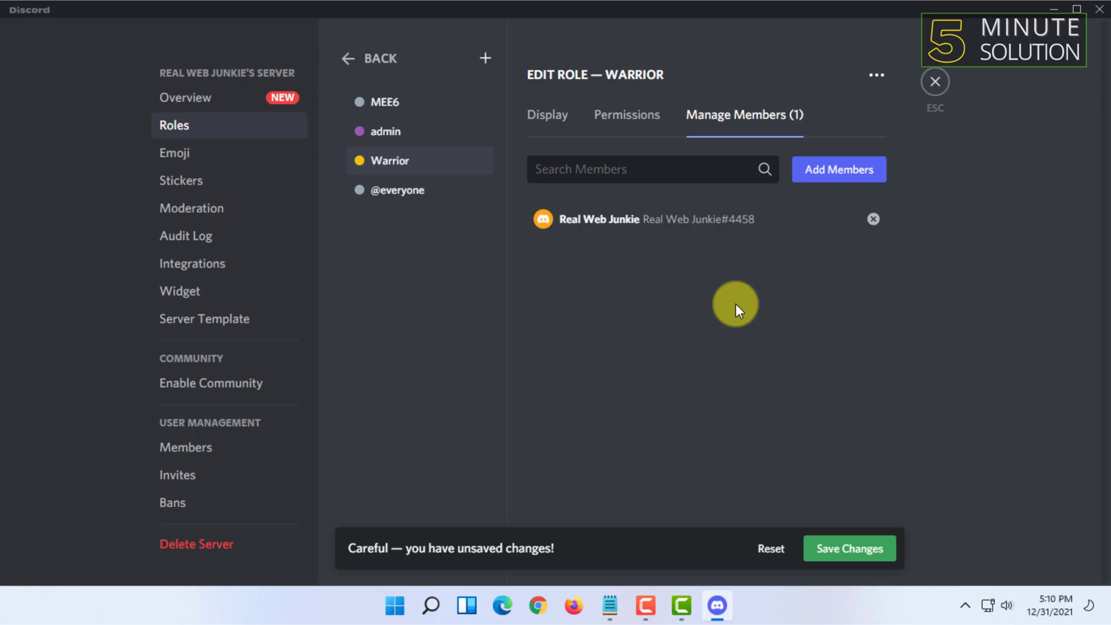
# Step: Change the Warrior role's color to bright orange, save the role changes and close the server settings
pyautogui.click(547, 119)
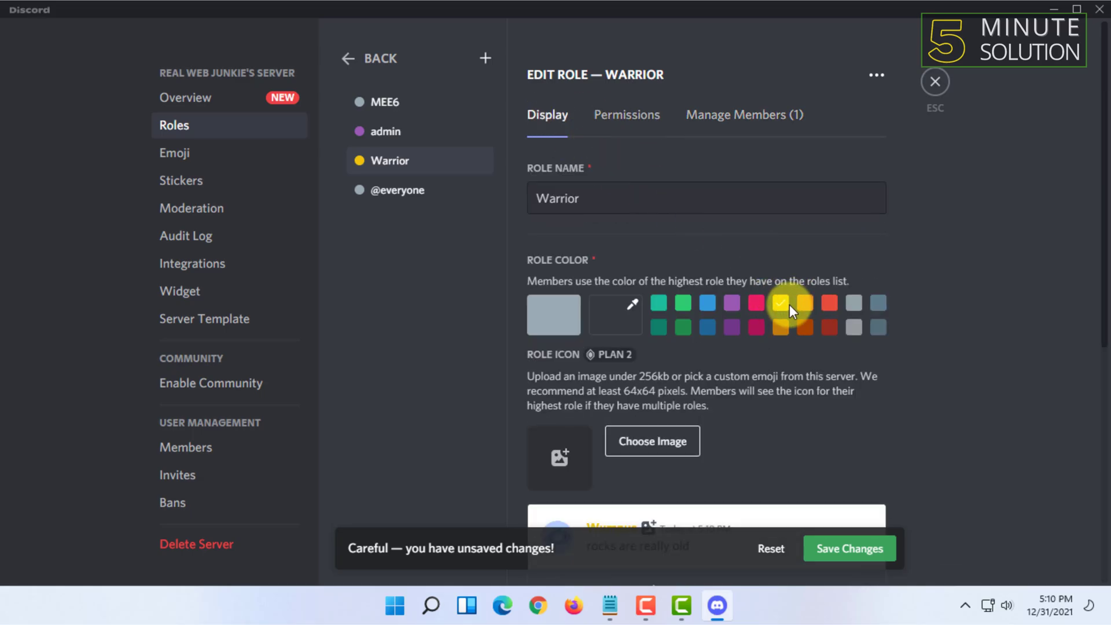
pyautogui.click(806, 311)
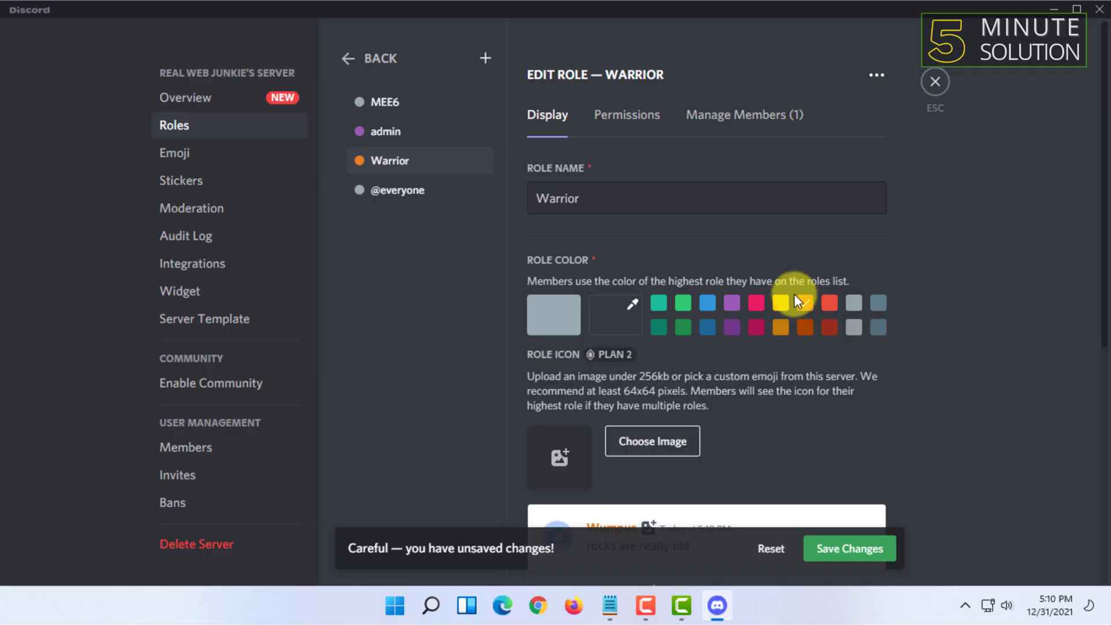
pyautogui.scroll(-2, 869, 370)
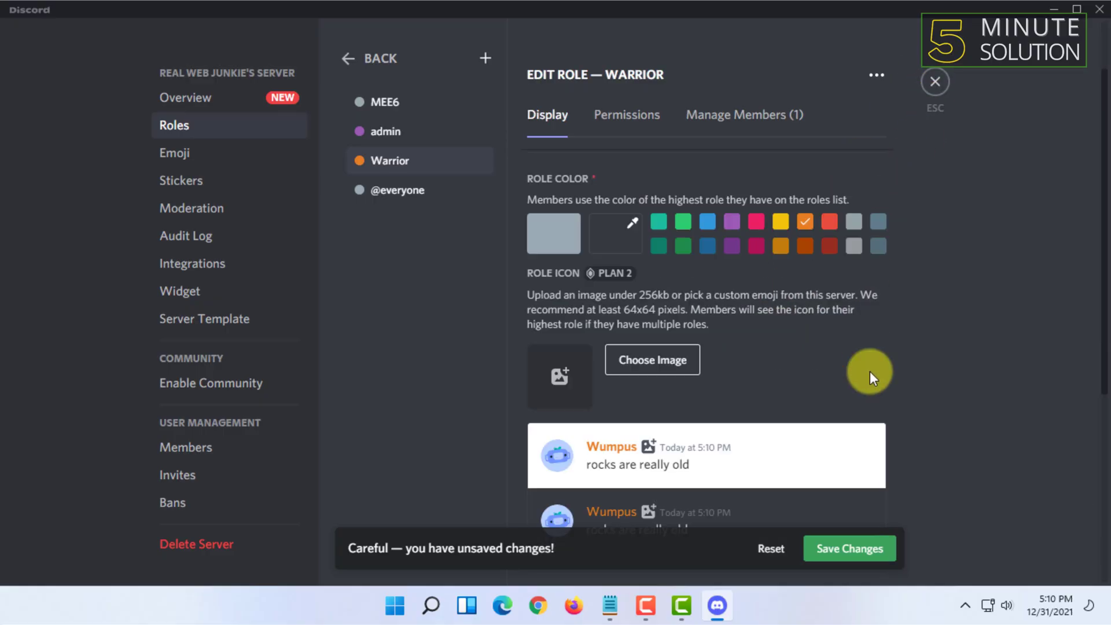
pyautogui.click(845, 553)
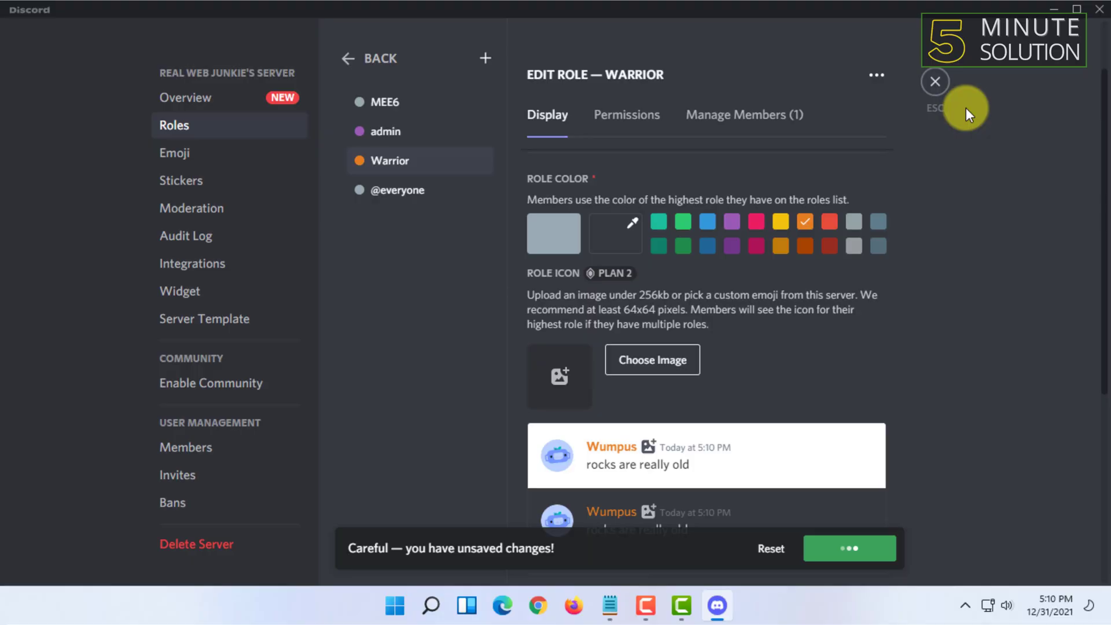
pyautogui.click(936, 82)
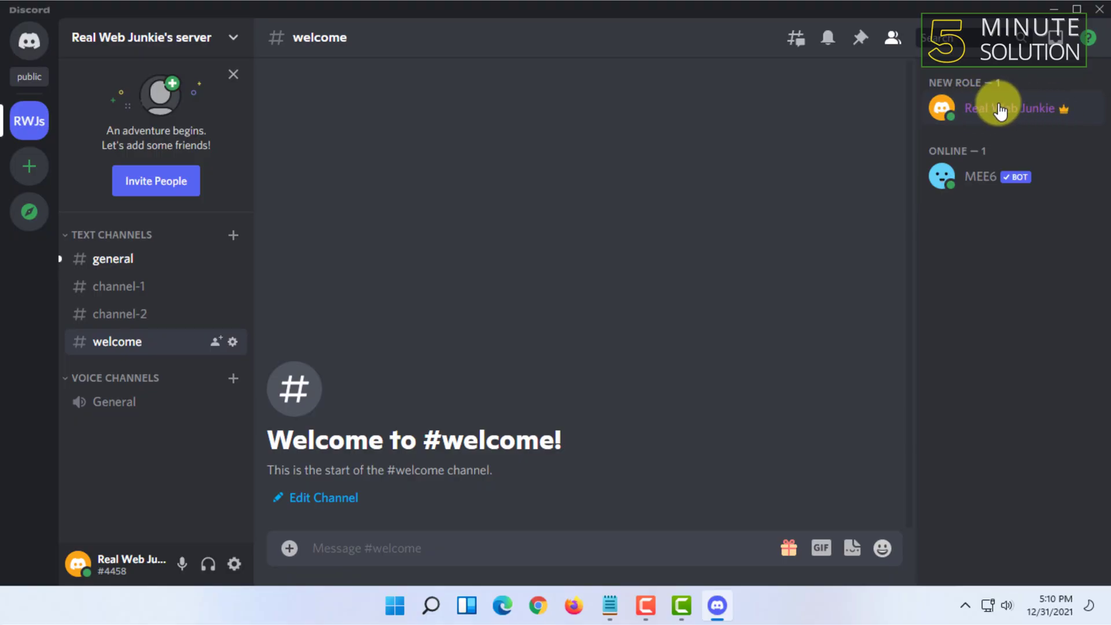
# Step: Delete the admin role in the server's Roles settings and return to the welcome channel
pyautogui.rightClick(29, 119)
pyautogui.moveTo(141, 217)
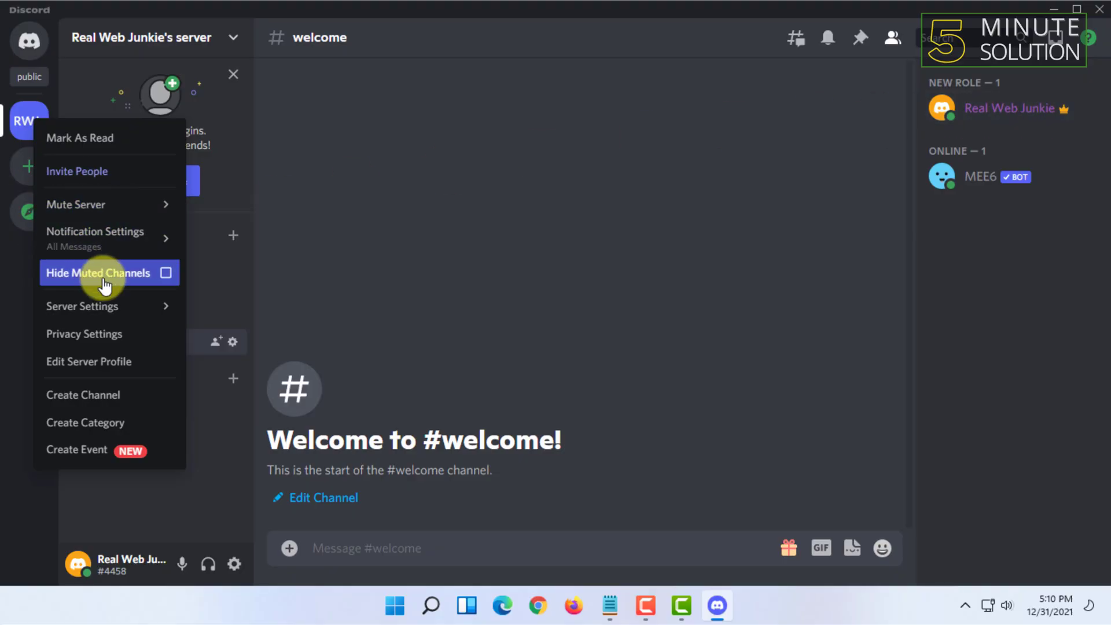
pyautogui.moveTo(117, 316)
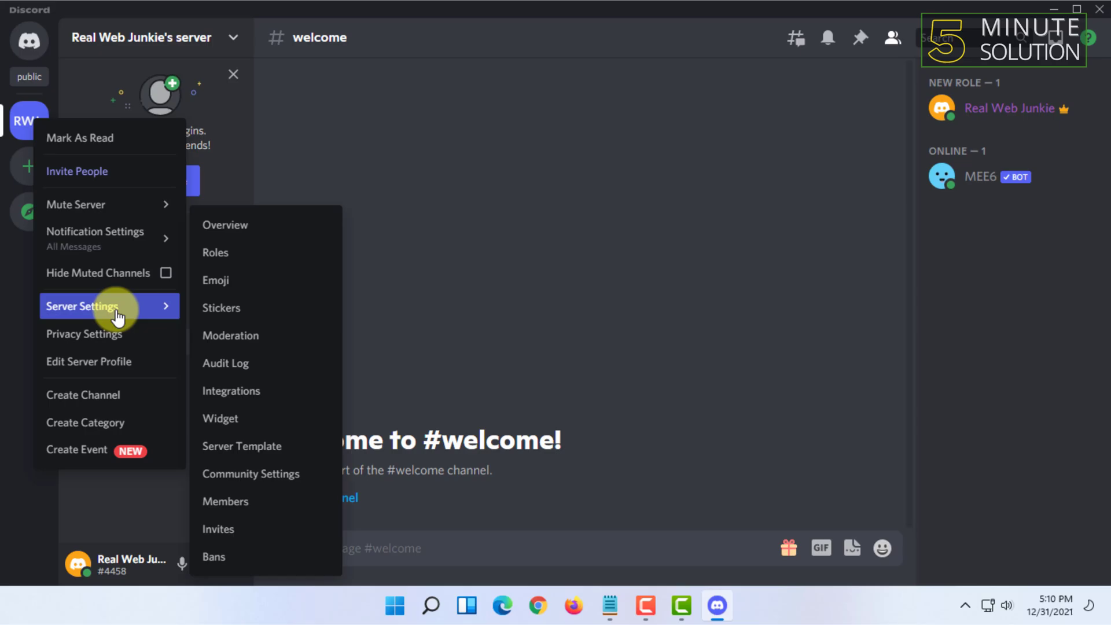
pyautogui.click(226, 265)
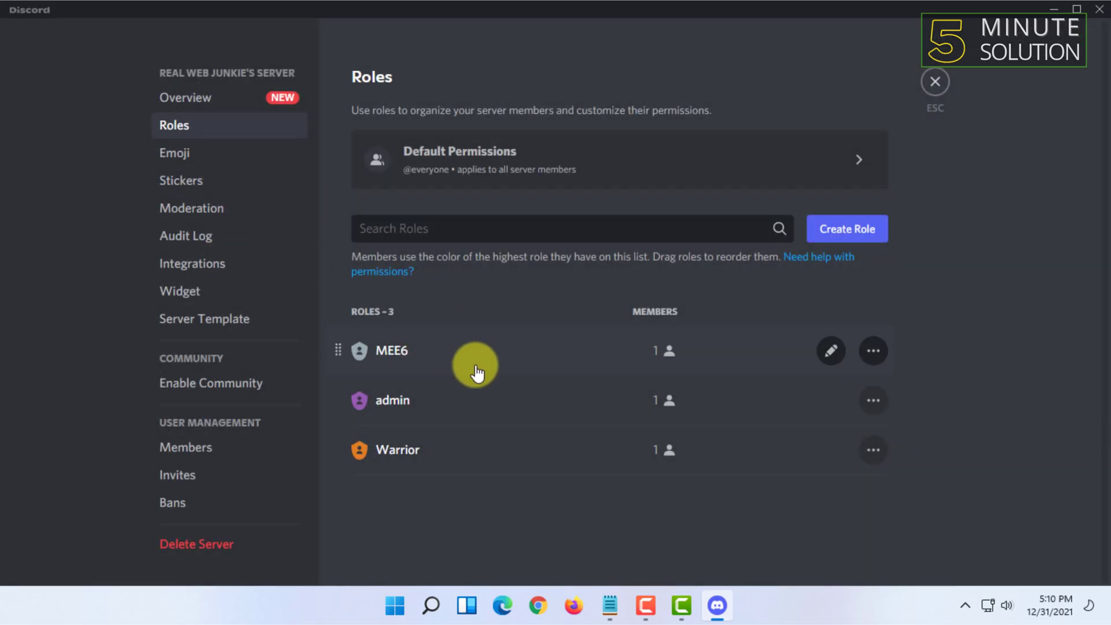
pyautogui.click(871, 402)
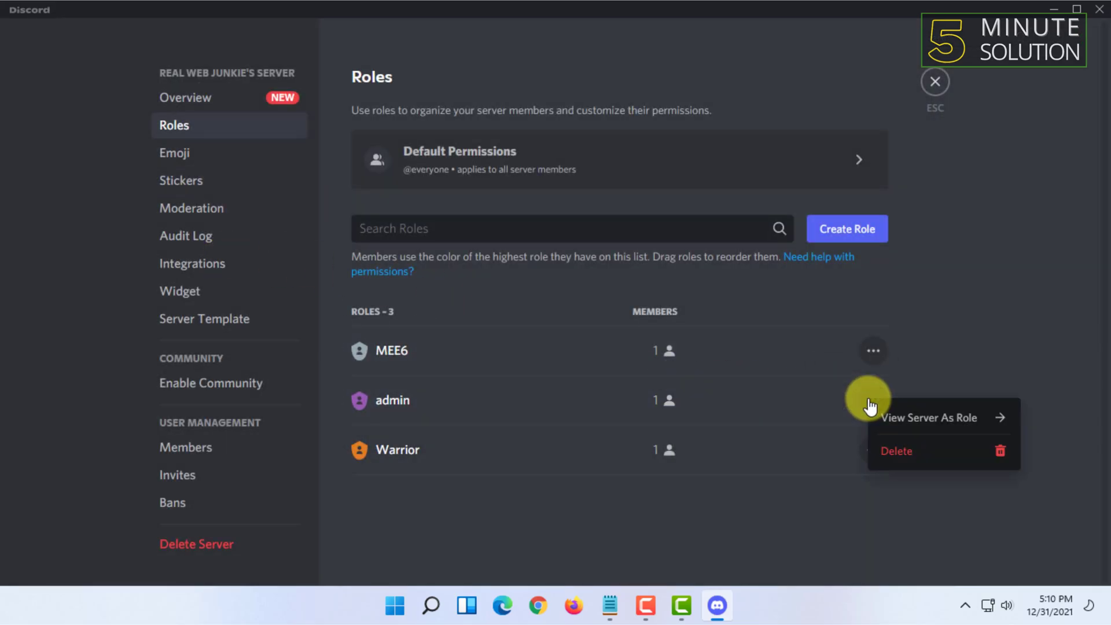
pyautogui.click(908, 453)
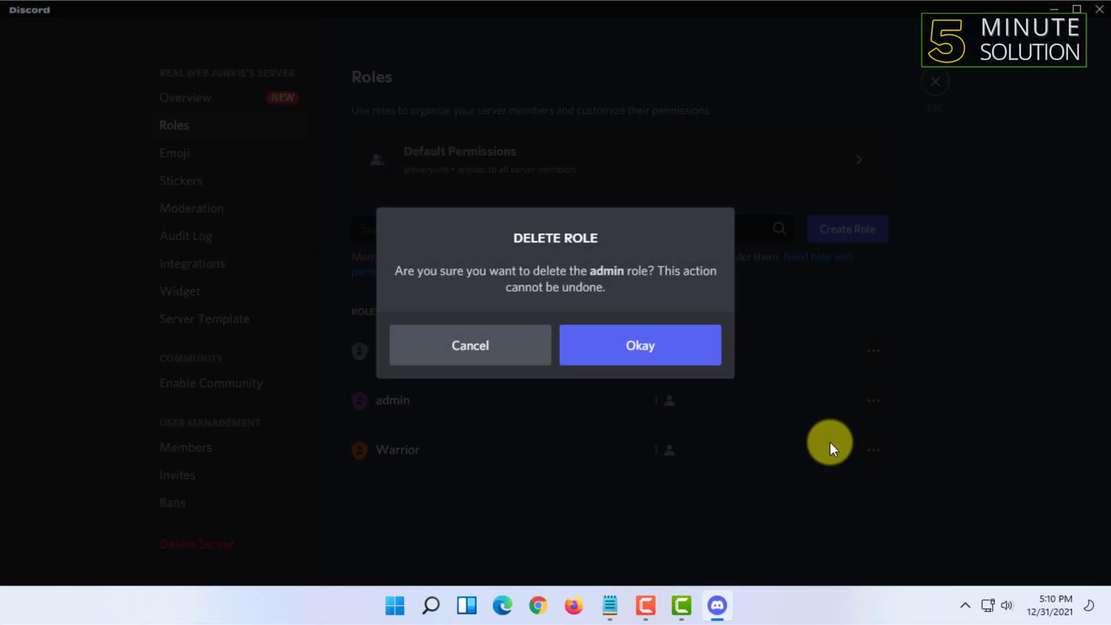
pyautogui.click(645, 349)
pyautogui.click(932, 90)
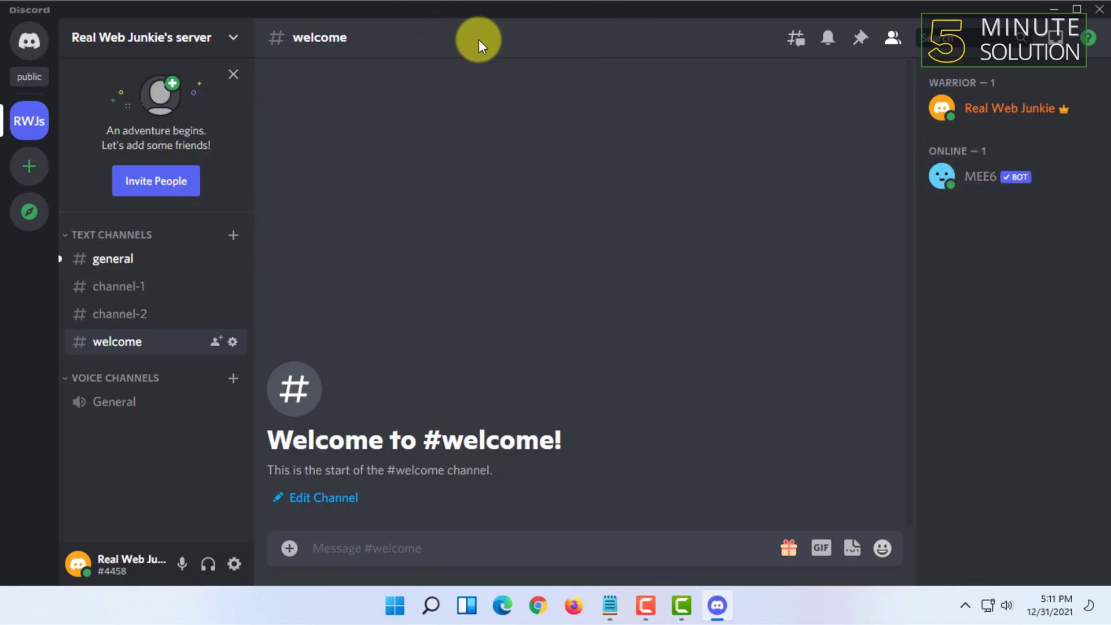
pyautogui.click(800, 408)
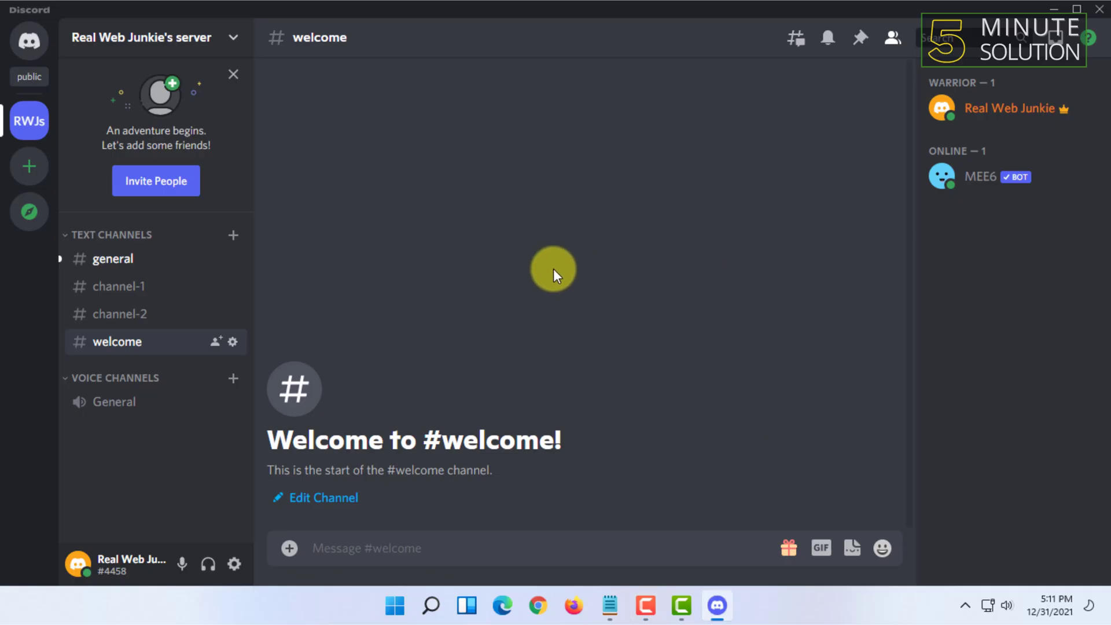